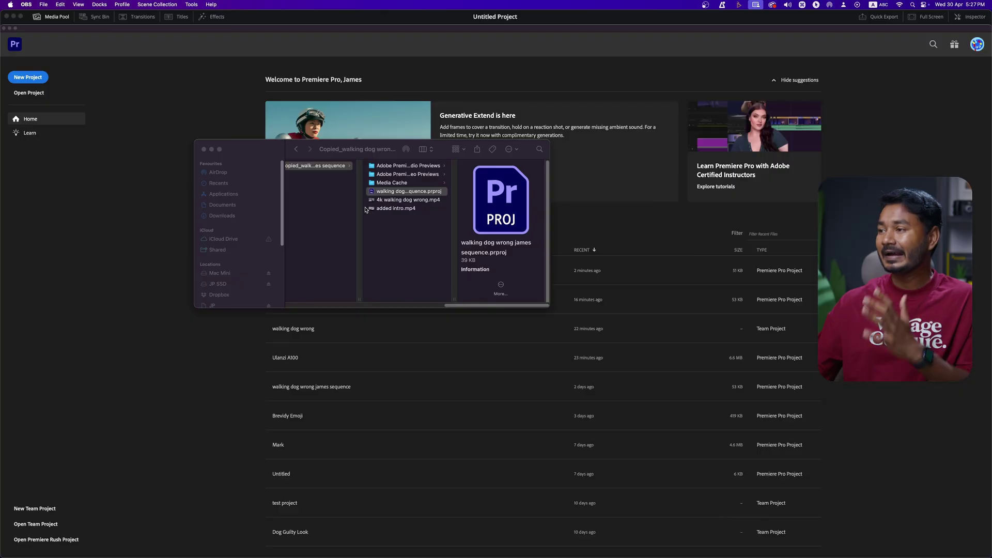
Open walking dog wrong james sequence.prproj from the copied project folder in Premiere Pro
{"action": "left_click", "coordinate": [384, 149]}
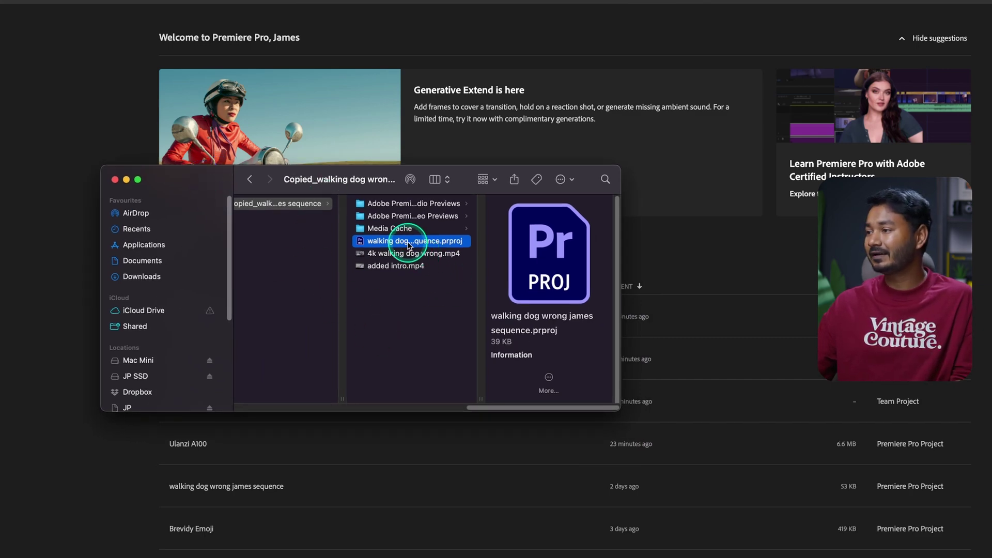
{"action": "left_click", "coordinate": [410, 244], "text": "super"}
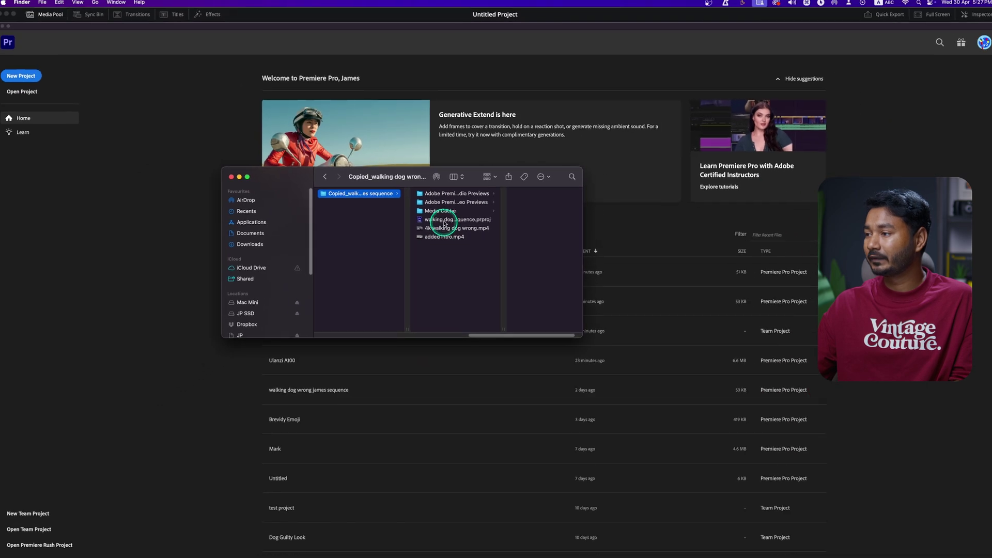
{"action": "left_click", "coordinate": [444, 221]}
{"action": "double_click", "coordinate": [419, 219]}
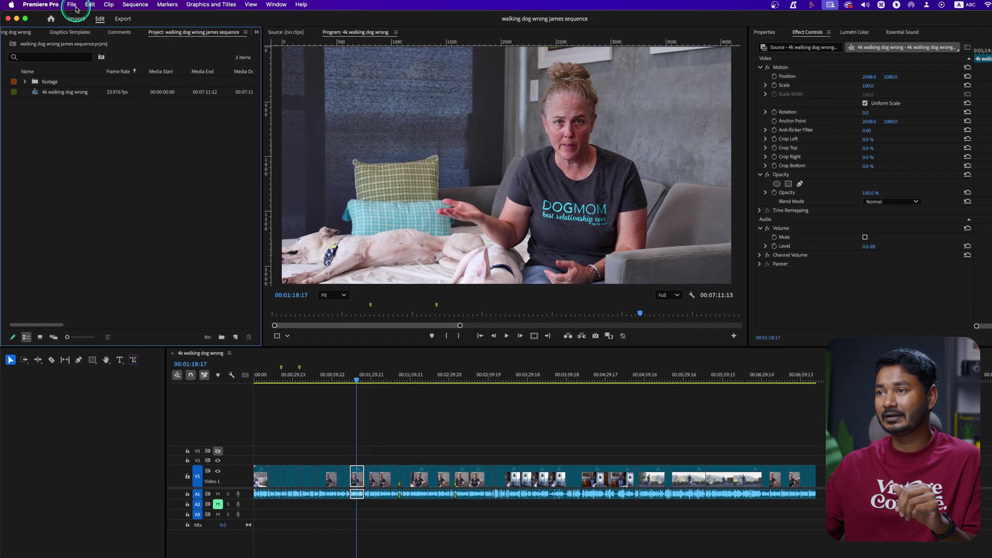
With the 4k walking dog wrong sequence loaded, start exporting from the File menu
{"action": "left_click", "coordinate": [64, 5]}
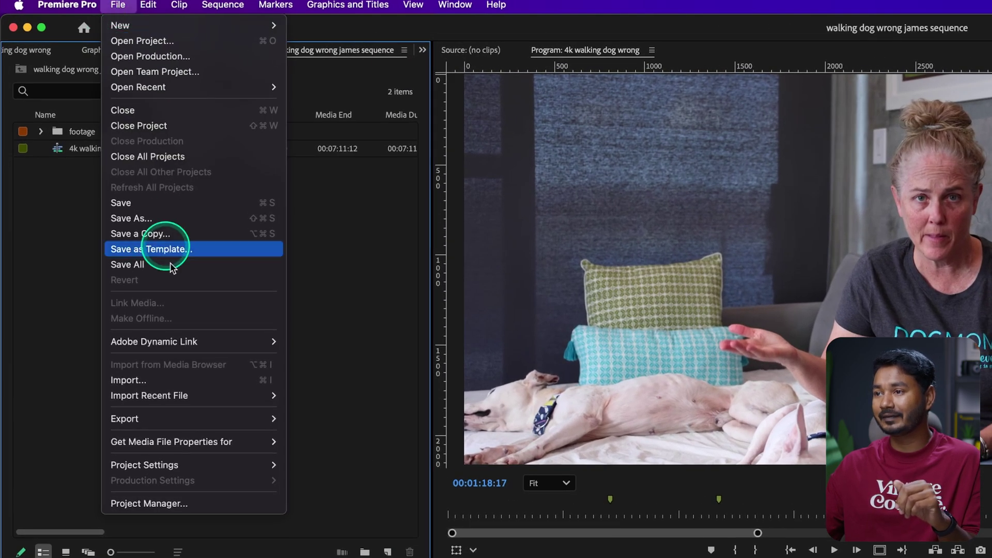
Begin a Final Cut Pro XML export of the project
{"action": "mouse_move", "coordinate": [177, 418]}
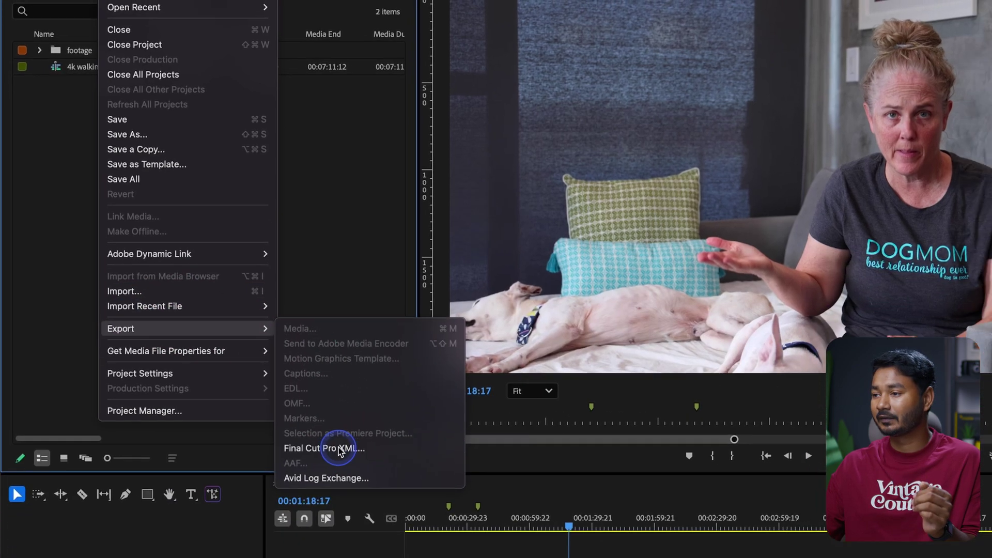
{"action": "left_click", "coordinate": [350, 460]}
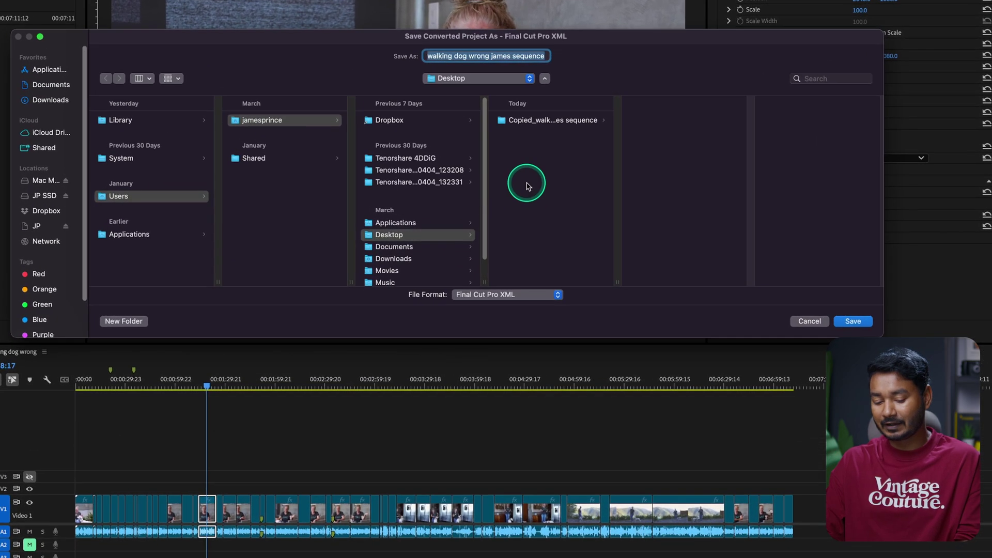
Save the XML as Walking Dog in a new Resolve folder inside the copied project folder
{"action": "type", "text": "Walking Dog"}
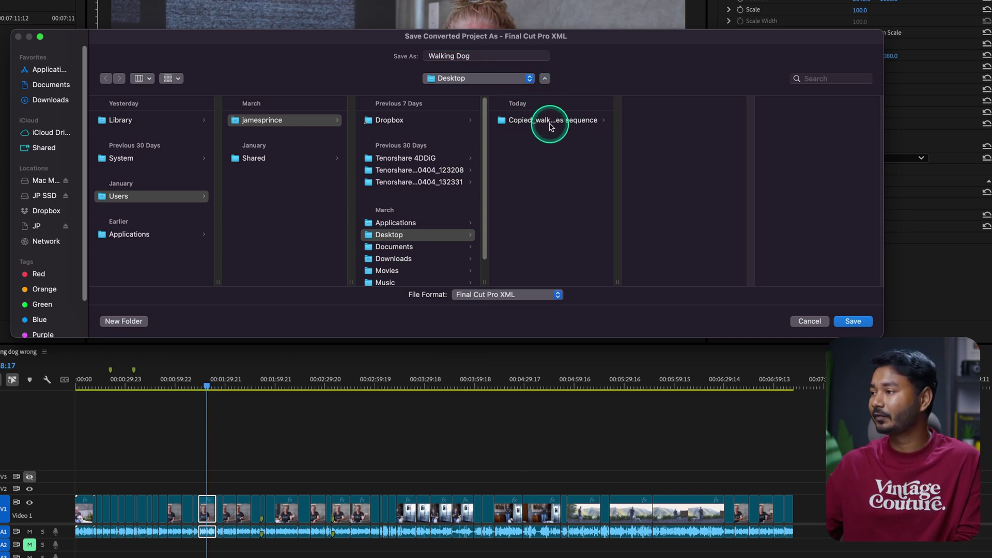
{"action": "left_click", "coordinate": [540, 121]}
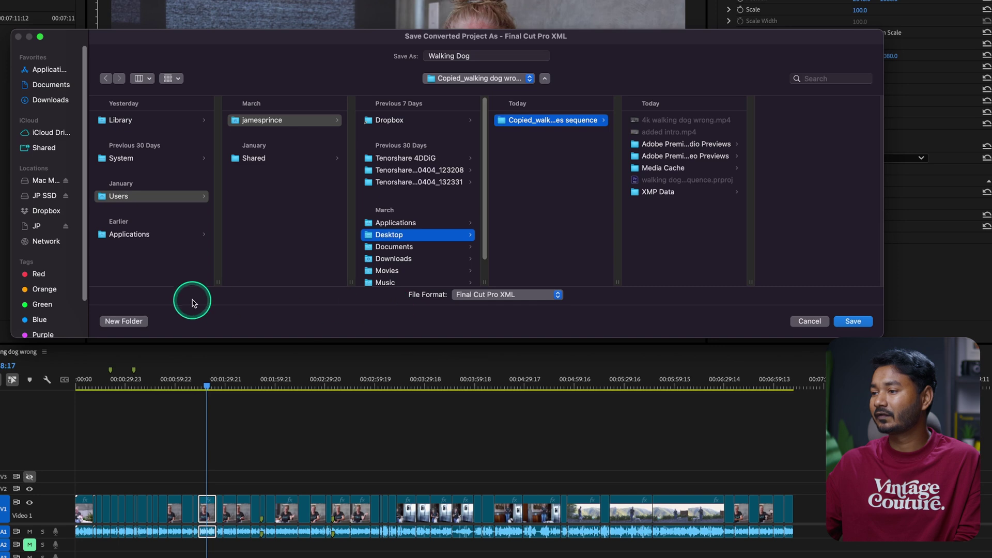
{"action": "left_click", "coordinate": [122, 329]}
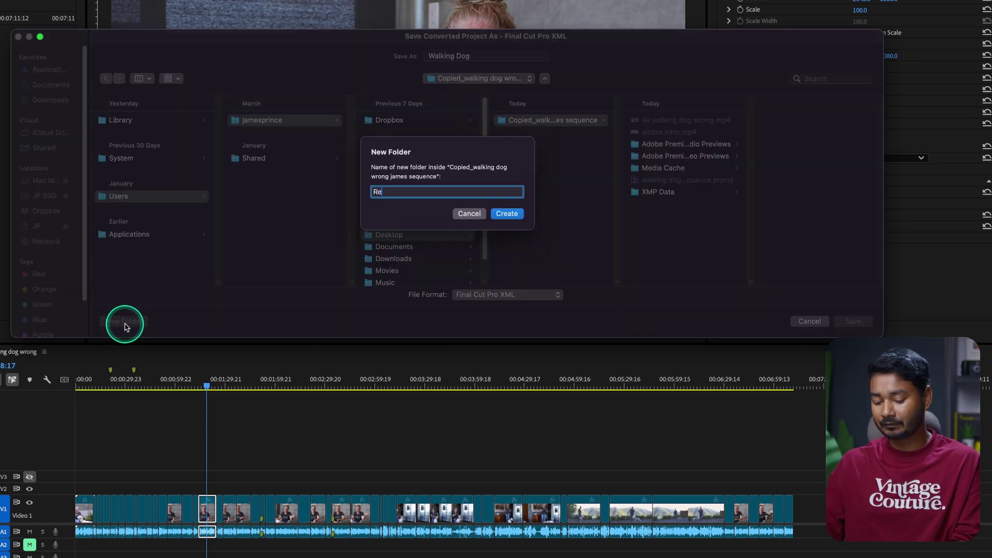
{"action": "type", "text": "Resolve"}
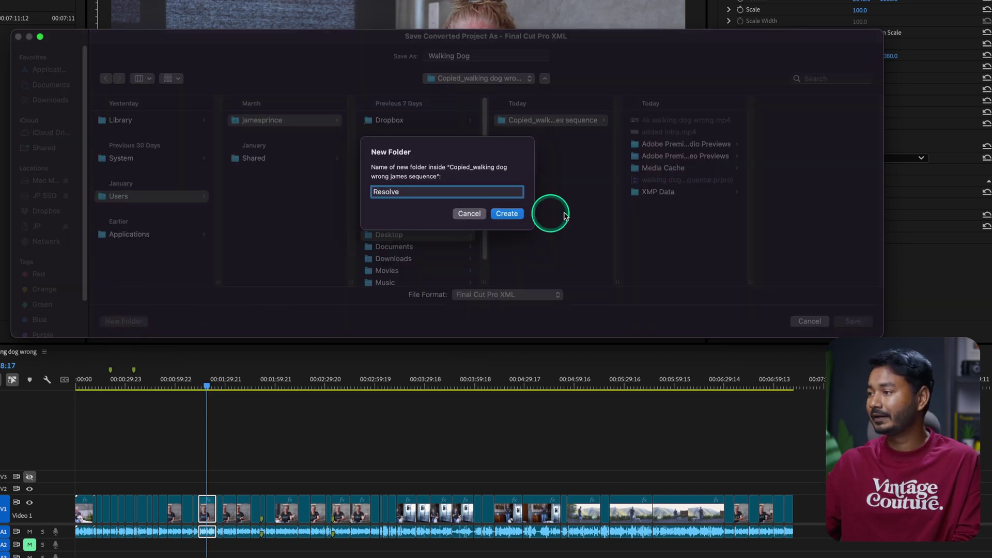
{"action": "left_click", "coordinate": [507, 213]}
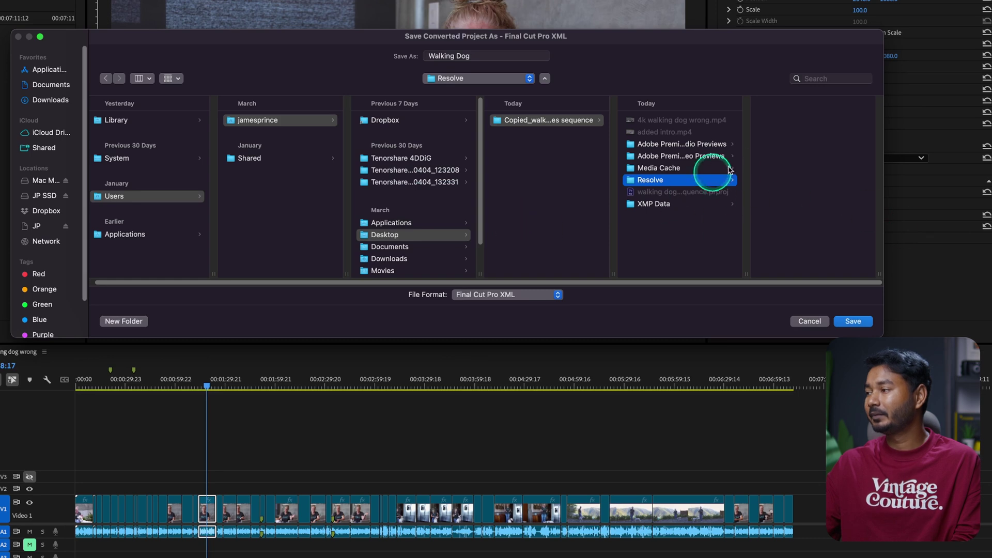
{"action": "left_click", "coordinate": [853, 322]}
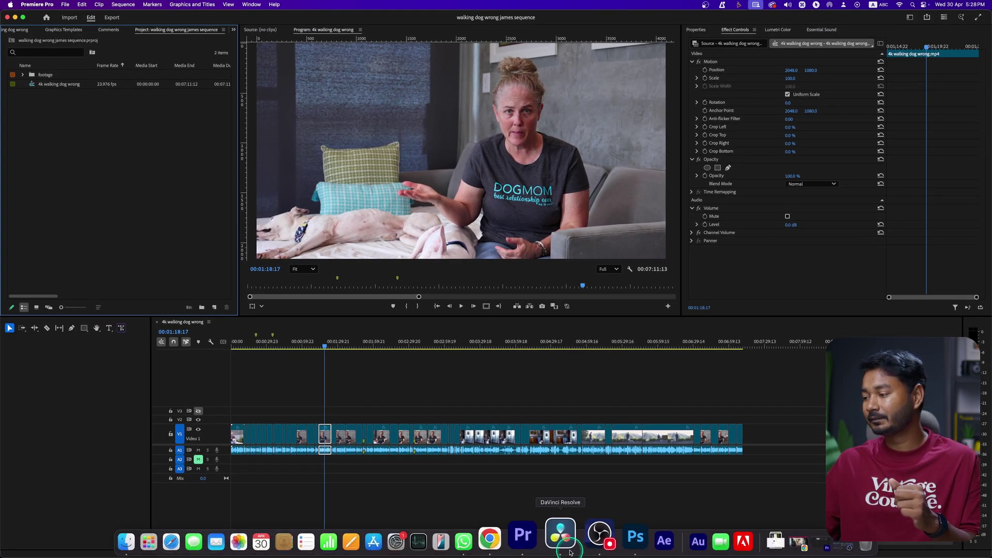
In DaVinci Resolve, create a new project named Dog Walking
{"action": "left_click", "coordinate": [568, 550]}
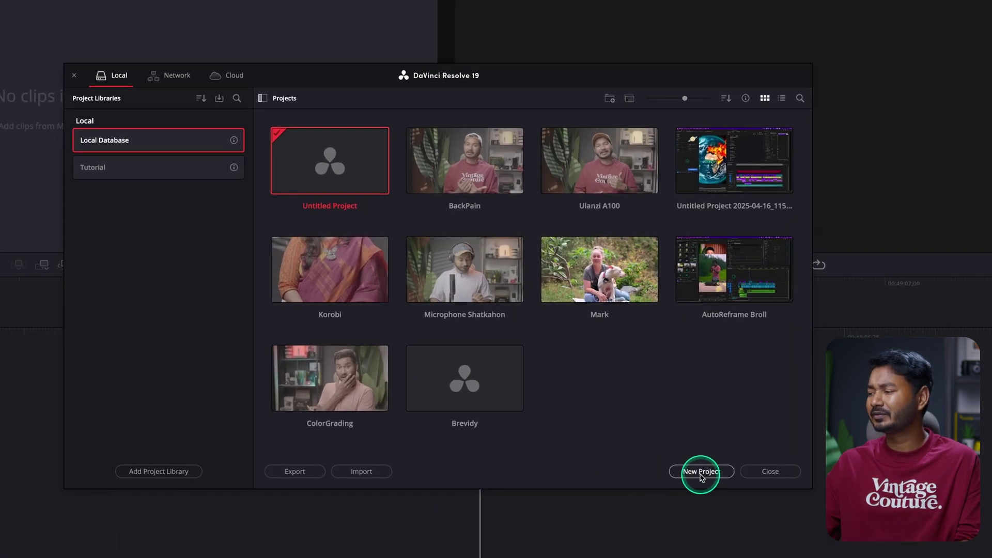
{"action": "left_click", "coordinate": [702, 474]}
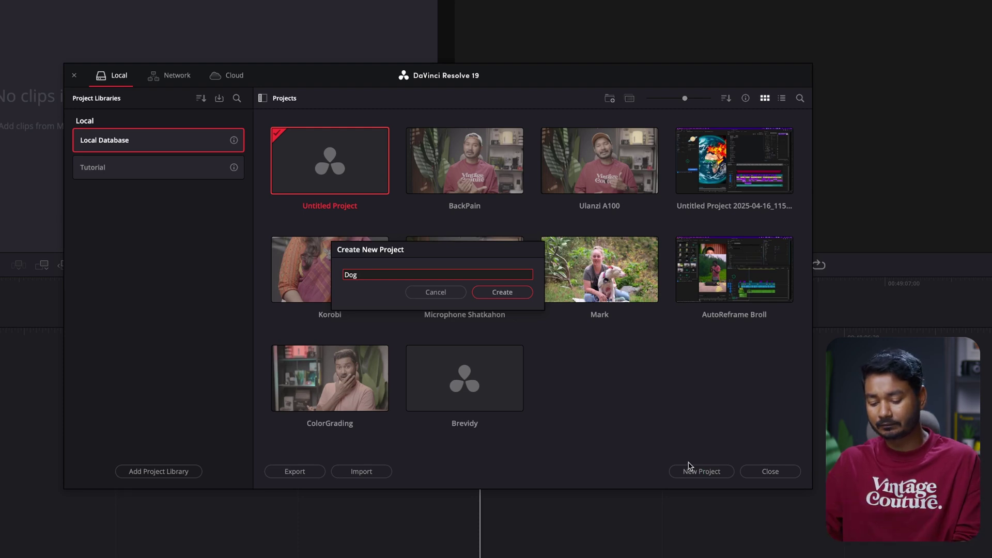
{"action": "type", "text": "Dog Walking"}
{"action": "left_click", "coordinate": [501, 290]}
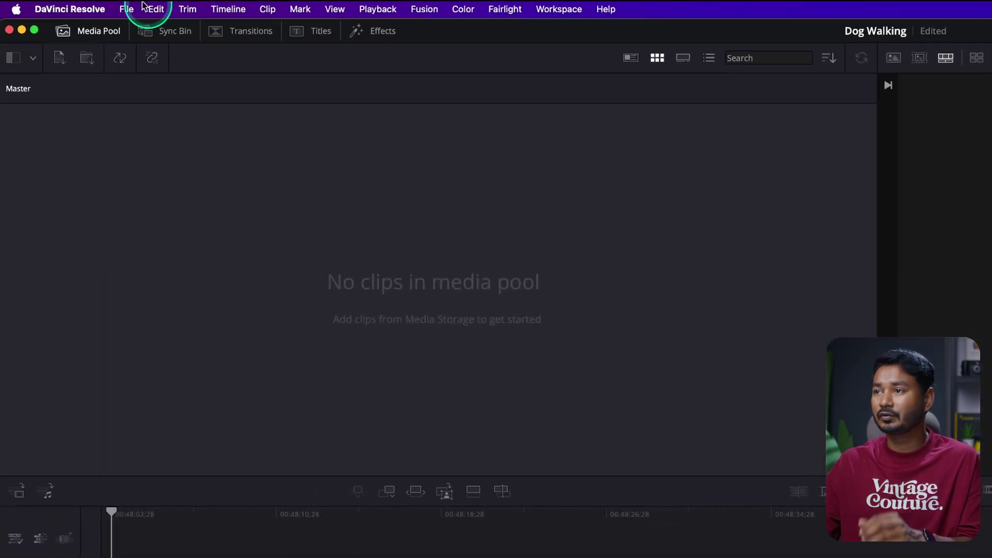
Import timeline Walking Dog.xml from the Resolve folder
{"action": "left_click", "coordinate": [73, 4]}
{"action": "mouse_move", "coordinate": [181, 216]}
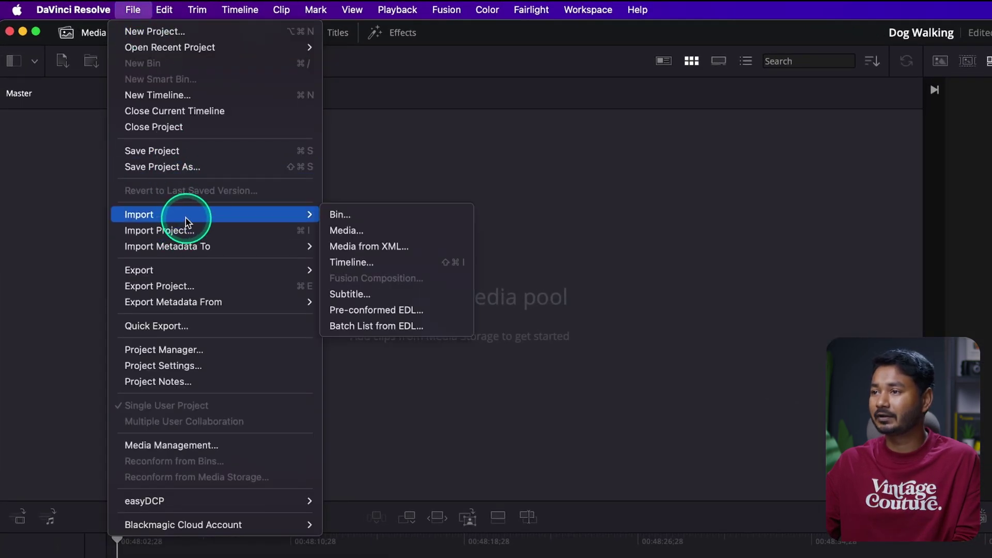
{"action": "left_click", "coordinate": [367, 261]}
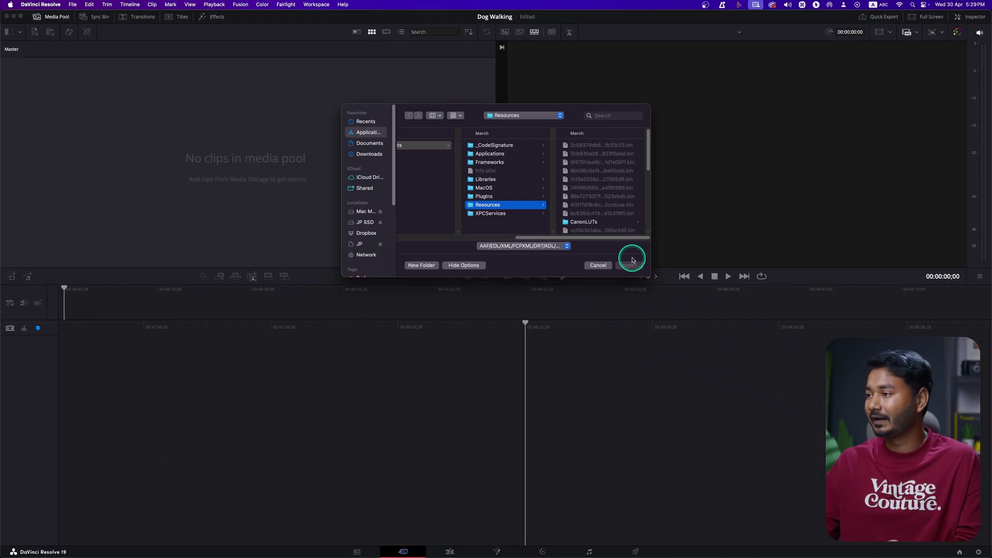
{"action": "left_click", "coordinate": [511, 116]}
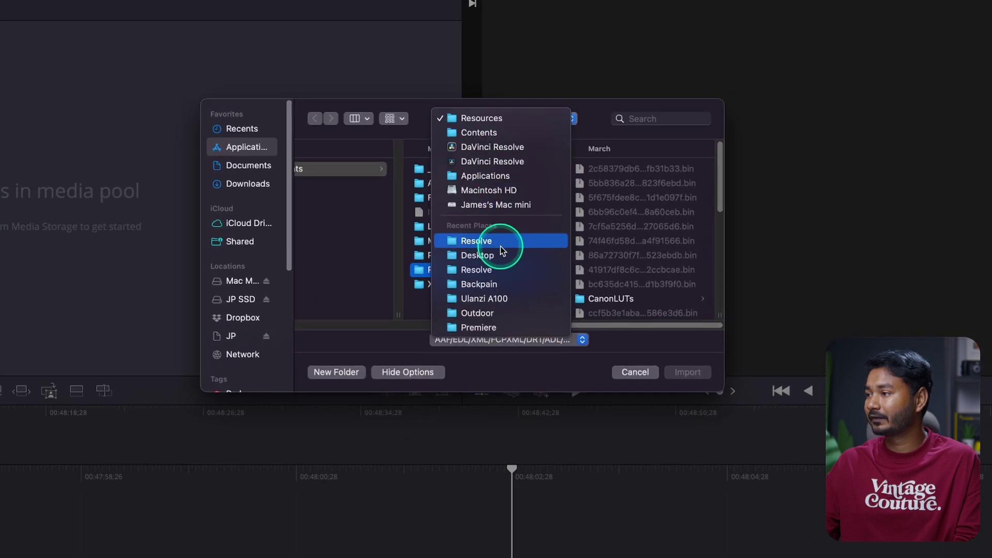
{"action": "left_click", "coordinate": [499, 241]}
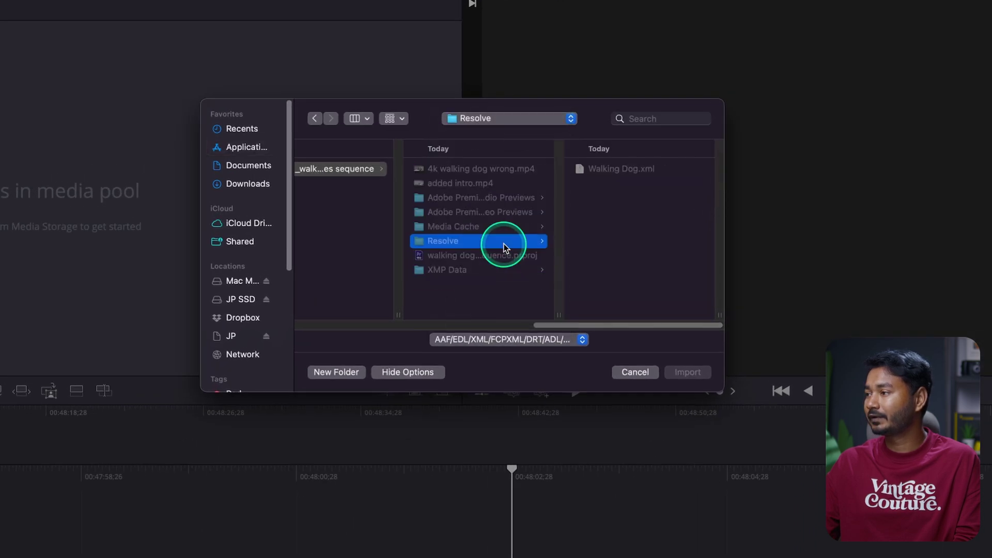
{"action": "left_click", "coordinate": [623, 171]}
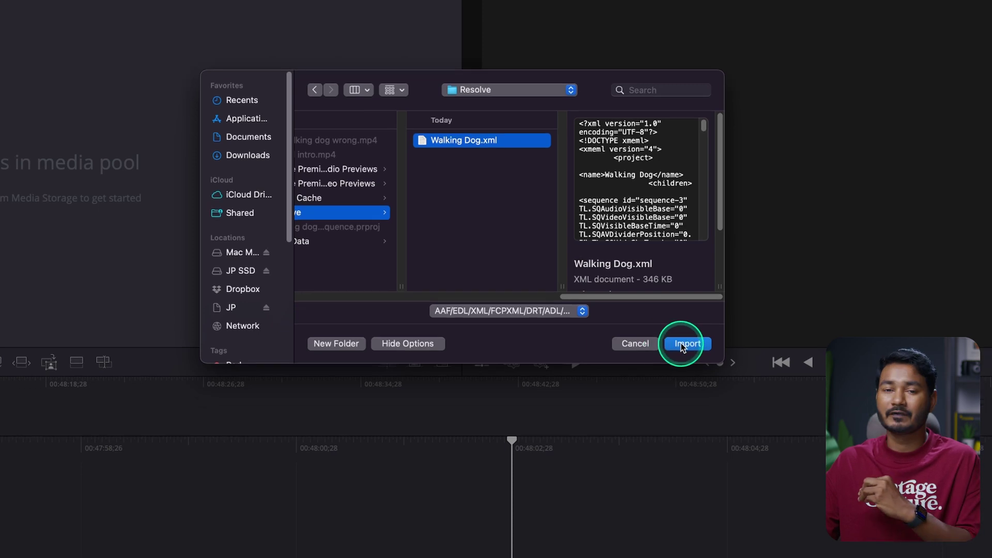
{"action": "left_click", "coordinate": [695, 289]}
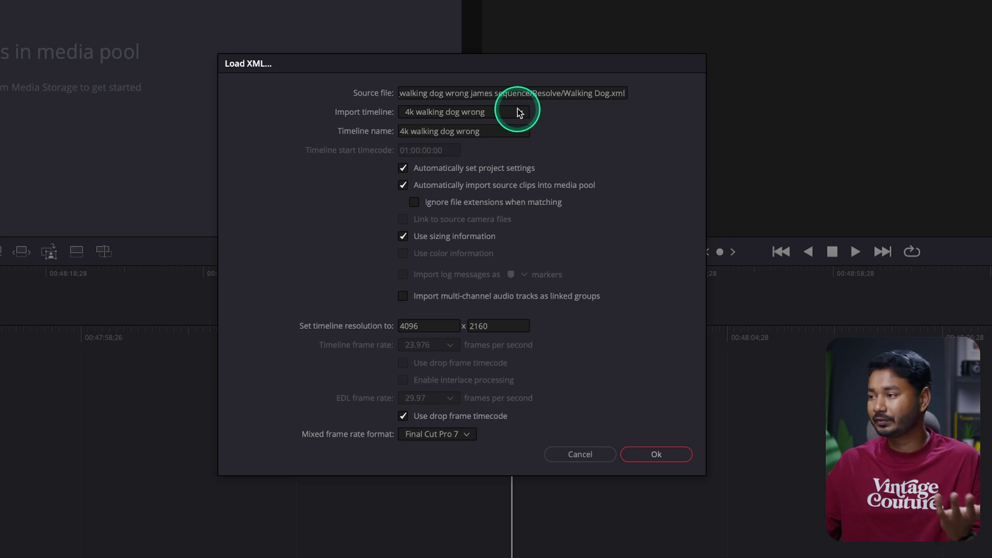
Confirm the 4k walking dog wrong timeline import at 4096 x 2160 resolution
{"action": "left_click", "coordinate": [451, 329]}
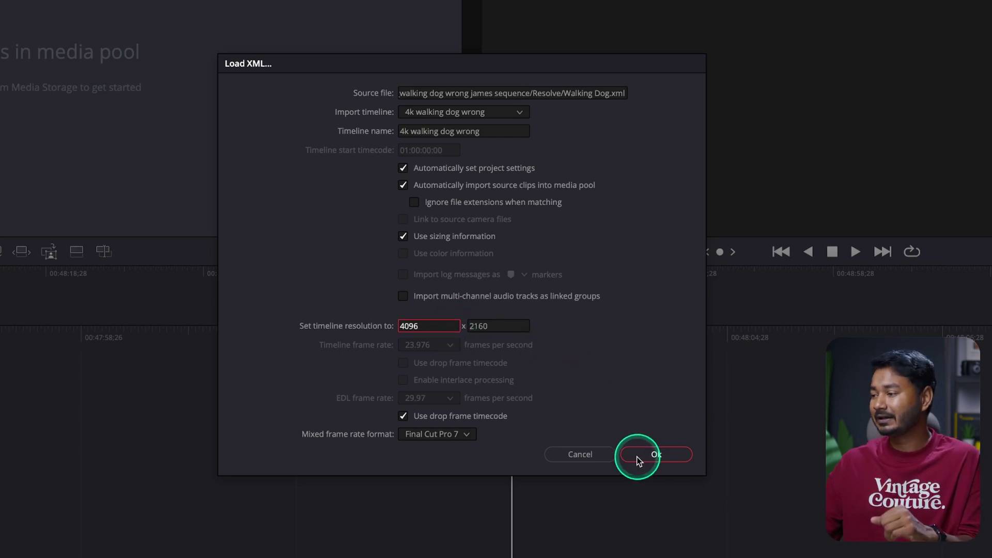
{"action": "left_click", "coordinate": [657, 456]}
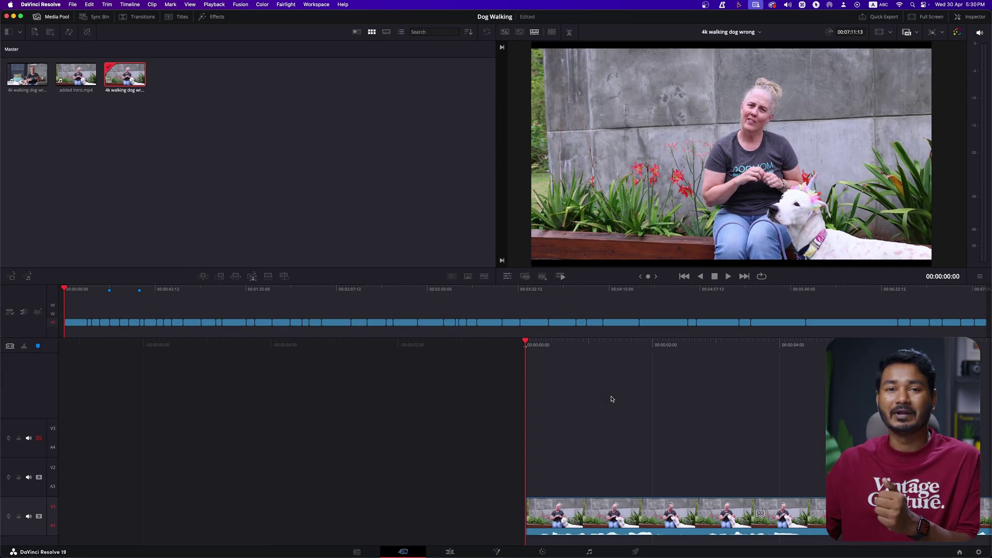
Move through the Edit page to the Color page and show the PowerGrade 1 album stills
{"action": "left_click", "coordinate": [449, 551]}
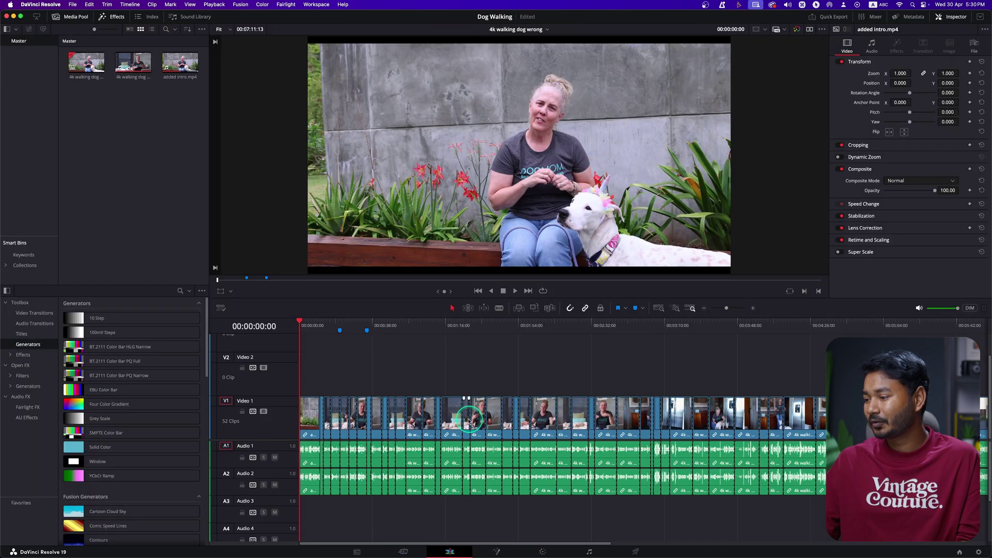
{"action": "left_click", "coordinate": [541, 552]}
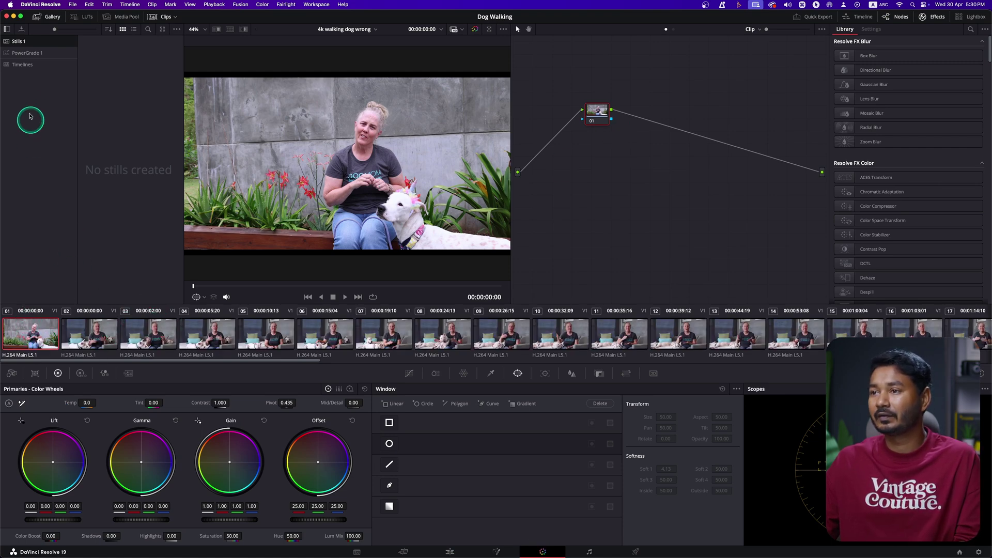
{"action": "left_click", "coordinate": [44, 52]}
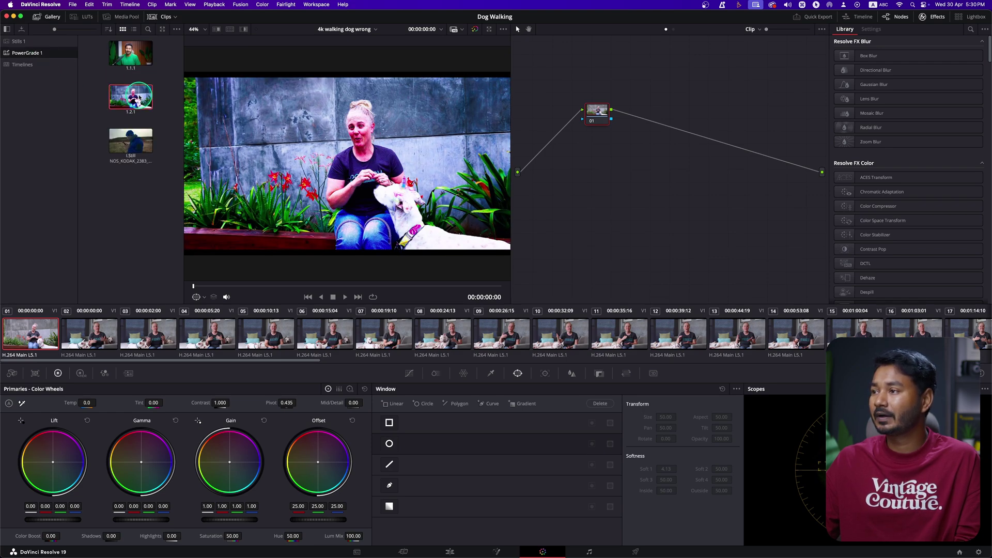
Apply still 1.2.1's saved grade to the first clip and place node 01 beneath the SAT node
{"action": "double_click", "coordinate": [138, 96]}
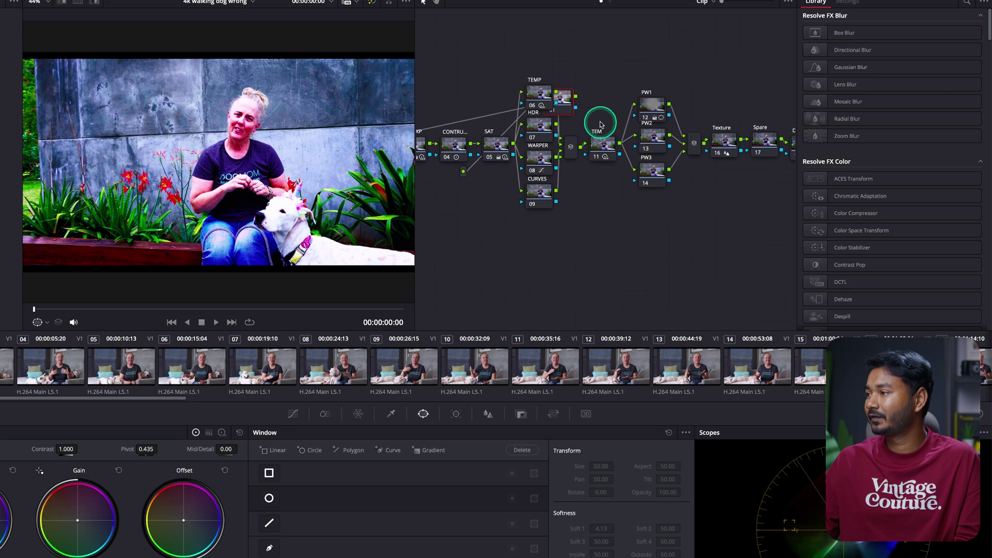
{"action": "left_click_drag", "start_coordinate": [601, 124], "coordinate": [501, 134]}
{"action": "left_click", "coordinate": [486, 130]}
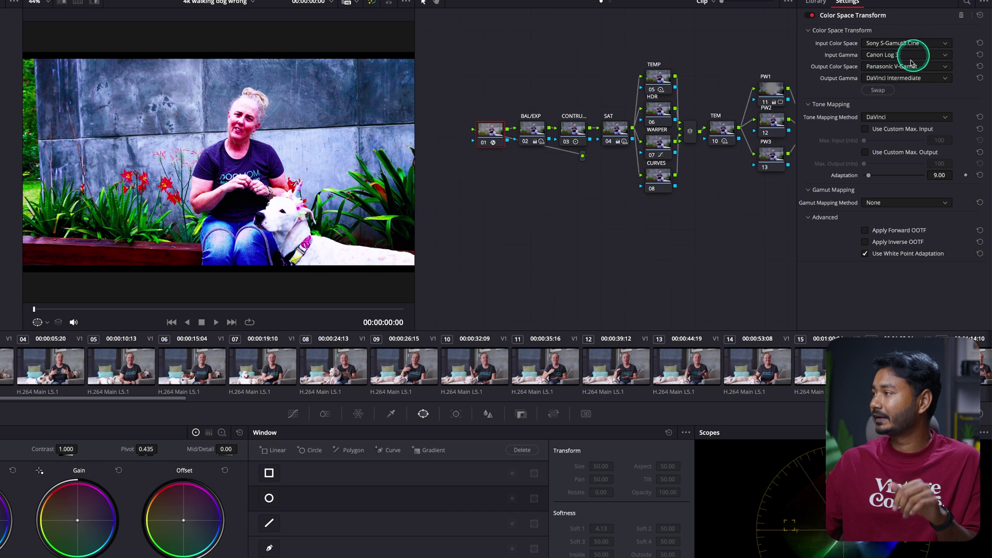
Set the Color Space Transform input to Rec.709 with Gamma 2.4, then select the BAL/EXP node
{"action": "left_click", "coordinate": [909, 44]}
{"action": "scroll", "coordinate": [904, 55], "scroll_direction": "up", "scroll_amount": 1}
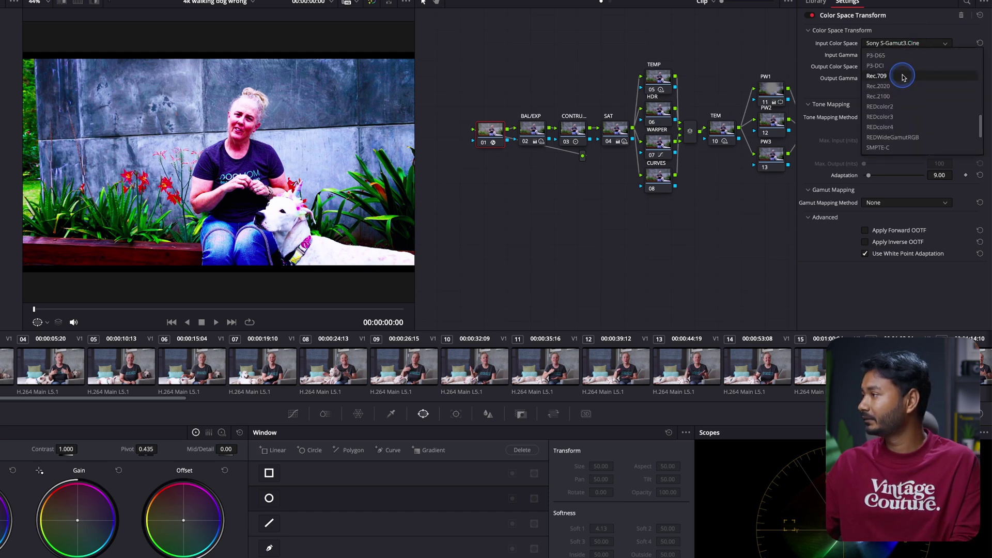
{"action": "left_click", "coordinate": [897, 75]}
{"action": "left_click", "coordinate": [901, 57]}
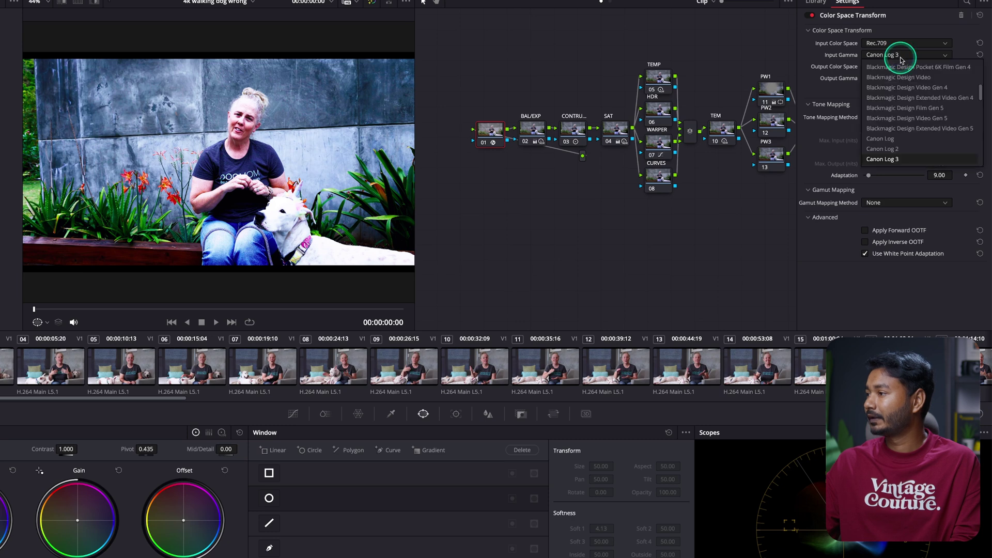
{"action": "scroll", "coordinate": [901, 103], "scroll_direction": "down", "scroll_amount": 4}
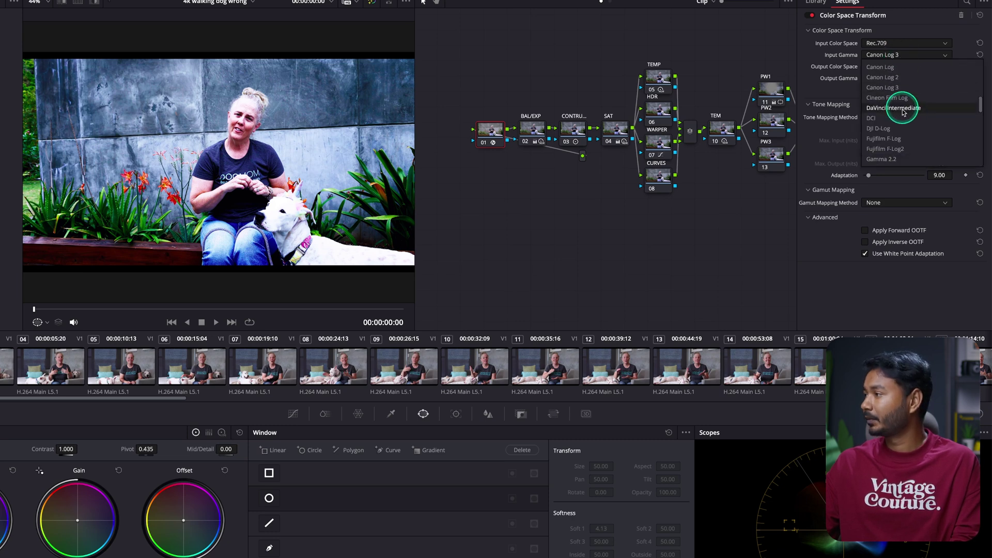
{"action": "left_click", "coordinate": [898, 140]}
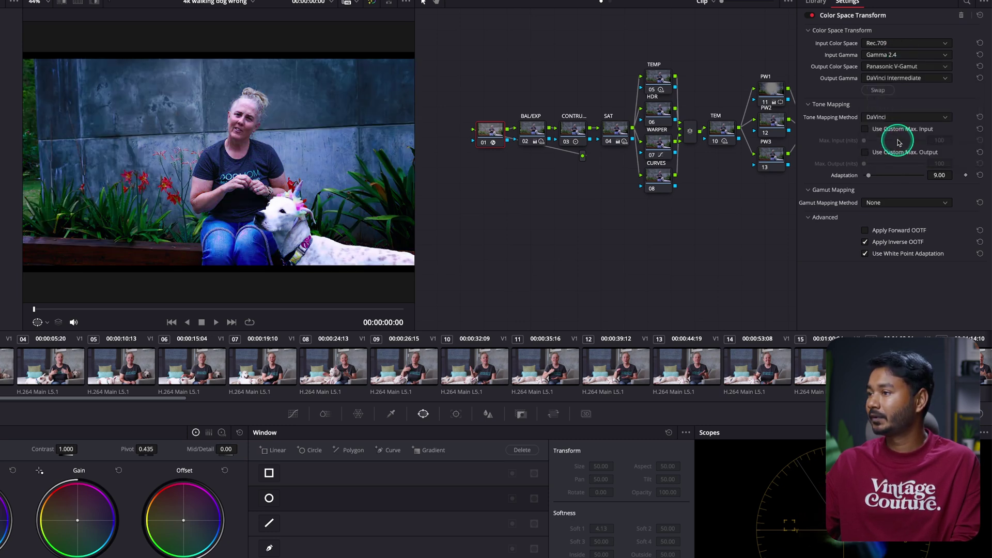
{"action": "left_click", "coordinate": [524, 131]}
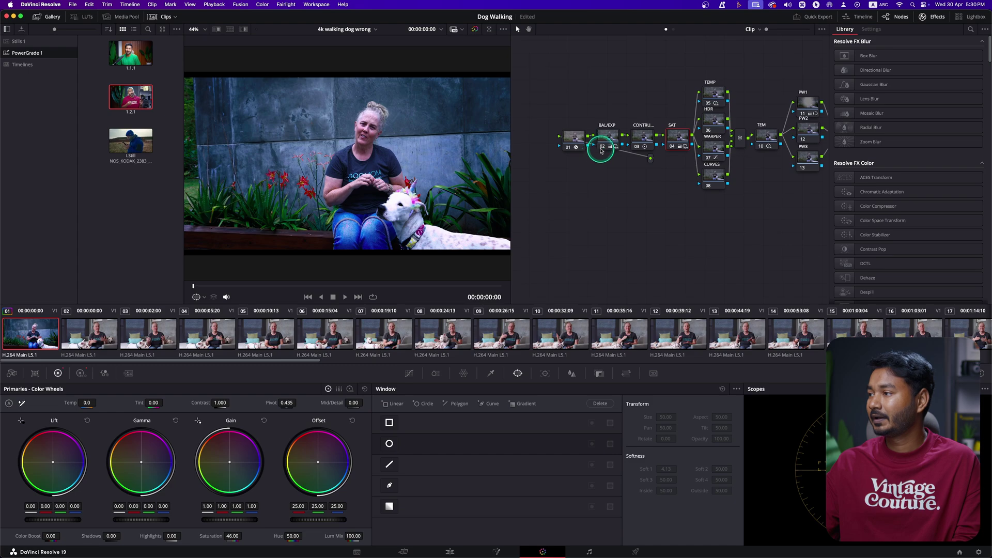
Toggle the BAL/EXP node off and on to compare, then go to the Media page
{"action": "key", "text": "super+d"}
{"action": "key", "text": "super+d"}
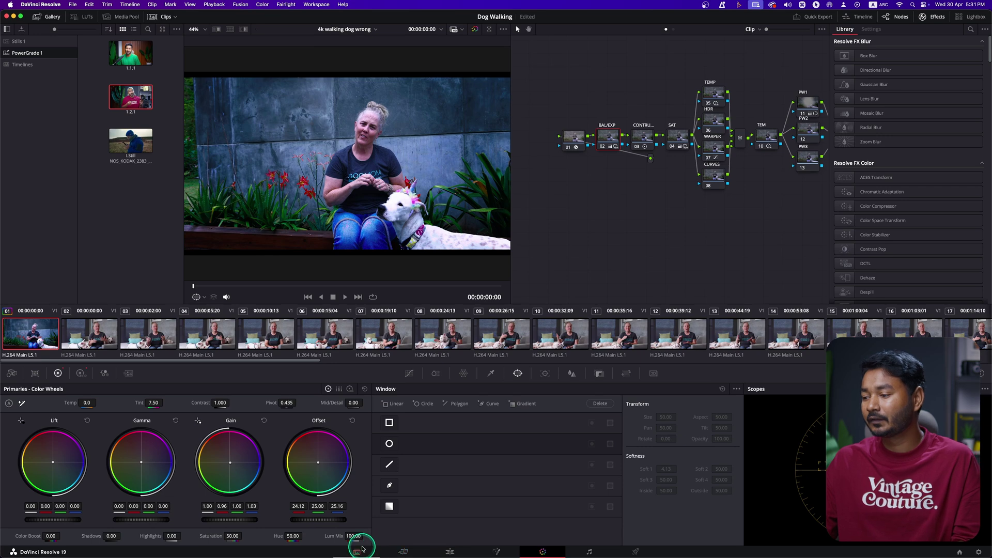
{"action": "left_click", "coordinate": [358, 551]}
{"action": "left_click", "coordinate": [382, 364]}
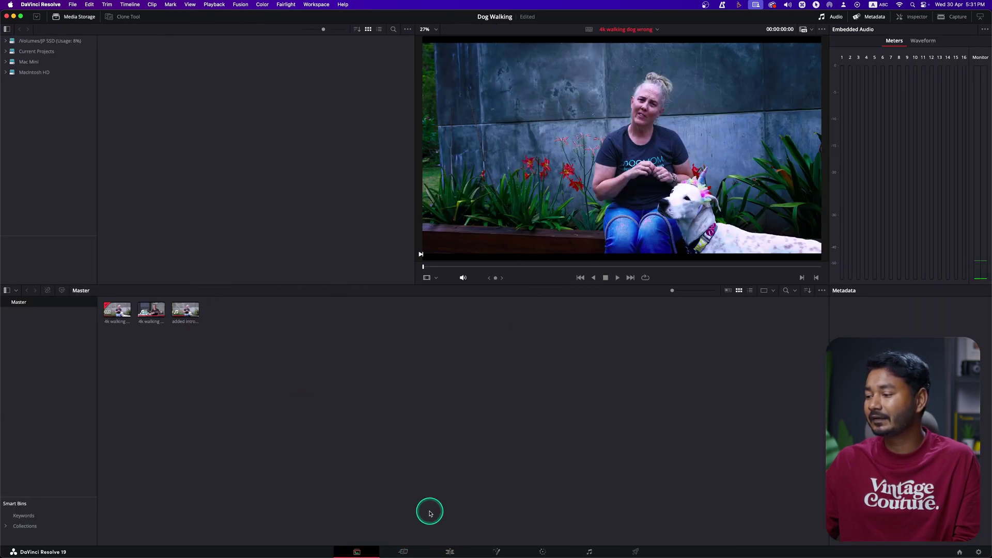
On the Edit page, copy the graded first clip and marquee-select all clips on the timeline
{"action": "left_click", "coordinate": [443, 555]}
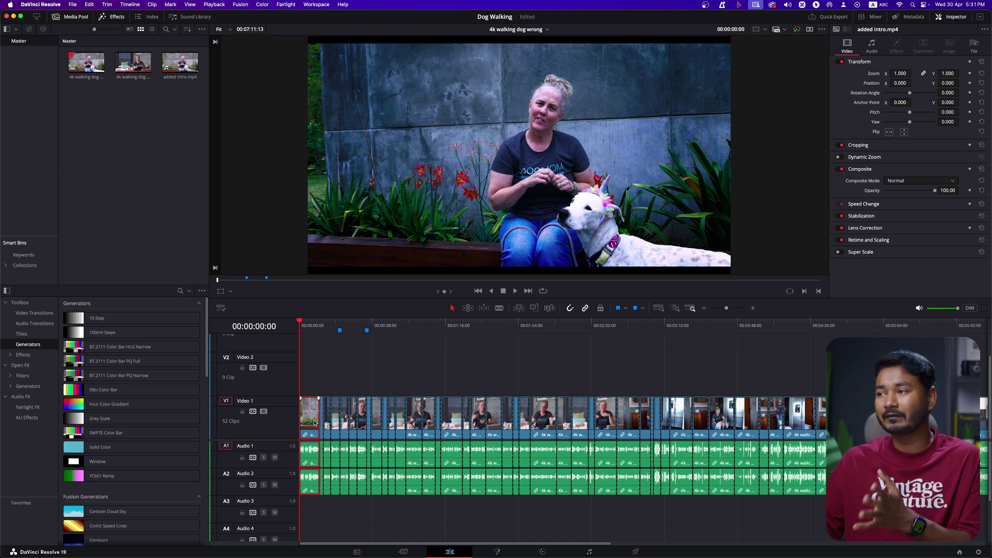
{"action": "key", "text": "shift+z"}
{"action": "right_click", "coordinate": [310, 425]}
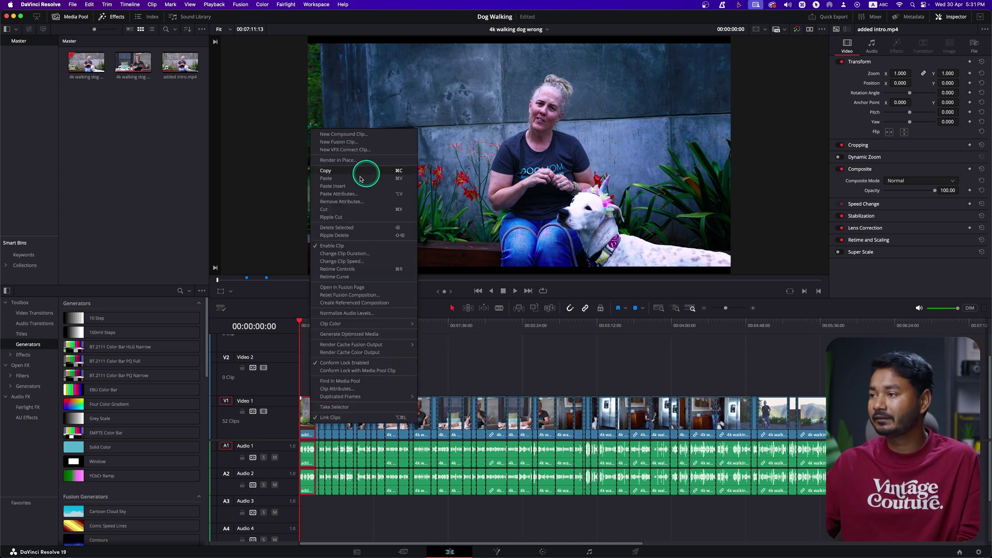
{"action": "left_click", "coordinate": [438, 334]}
{"action": "key", "text": "super+minus"}
{"action": "left_click_drag", "start_coordinate": [826, 390], "coordinate": [310, 430]}
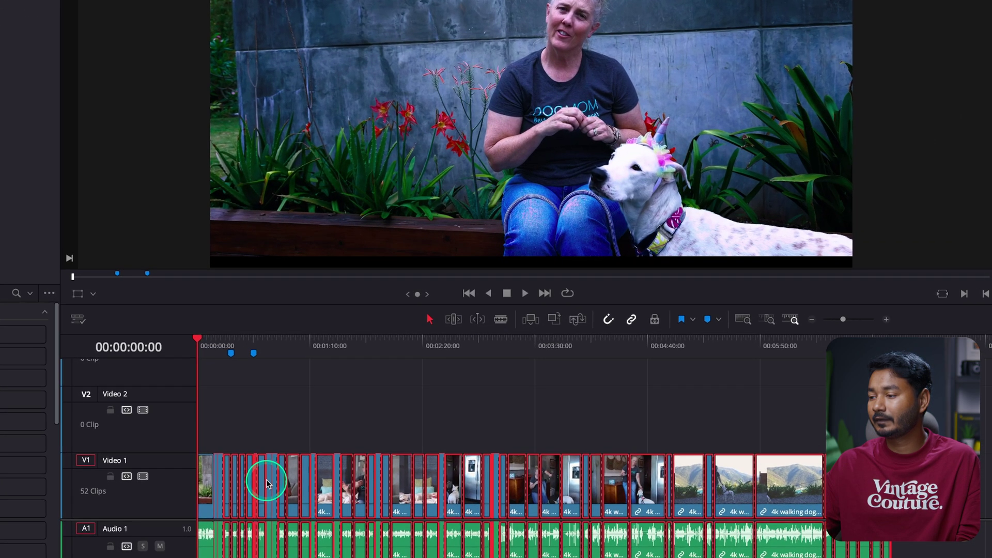
Paste only the Color Correction attribute onto all selected clips, then scrub around 2:07 and 3:54 to verify
{"action": "right_click", "coordinate": [263, 484]}
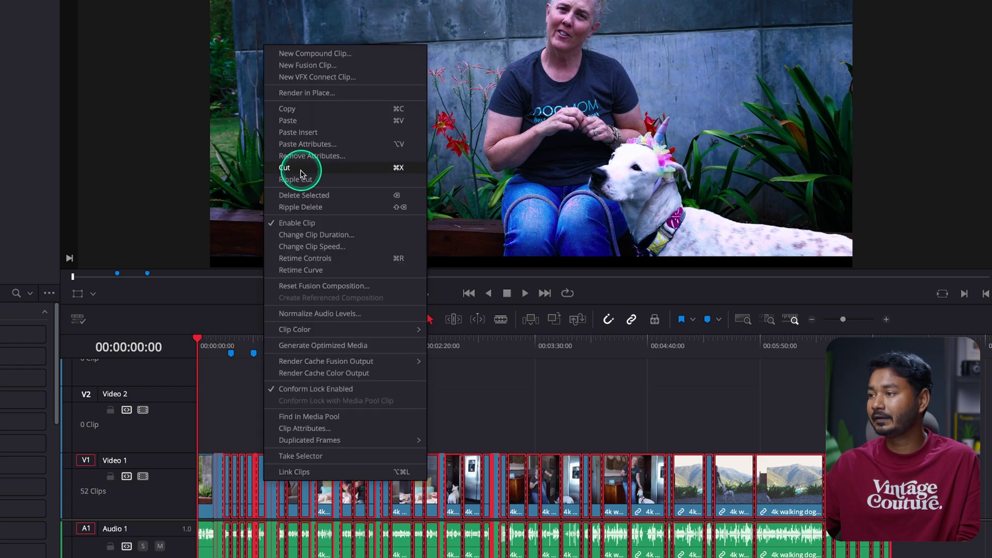
{"action": "left_click", "coordinate": [322, 145]}
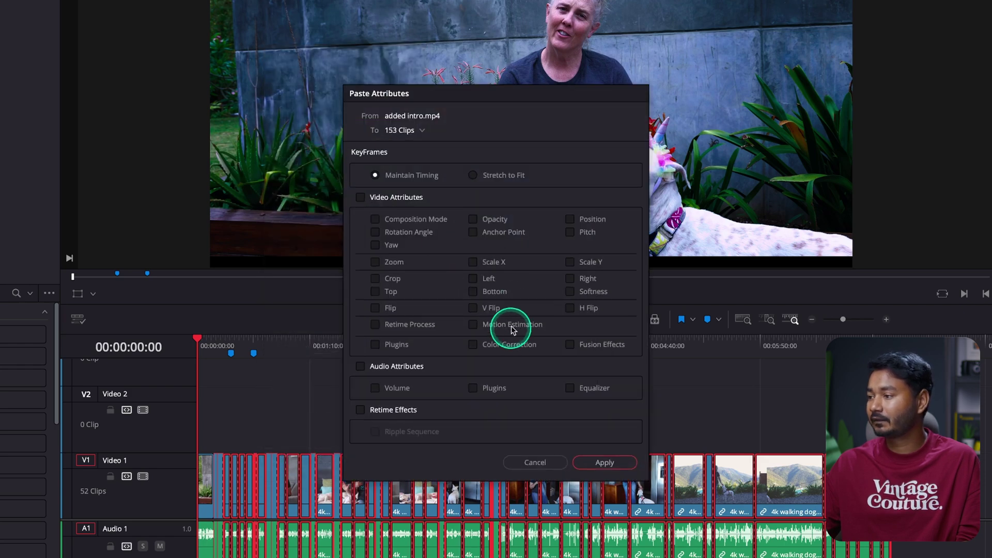
{"action": "left_click", "coordinate": [508, 345]}
{"action": "left_click", "coordinate": [610, 463]}
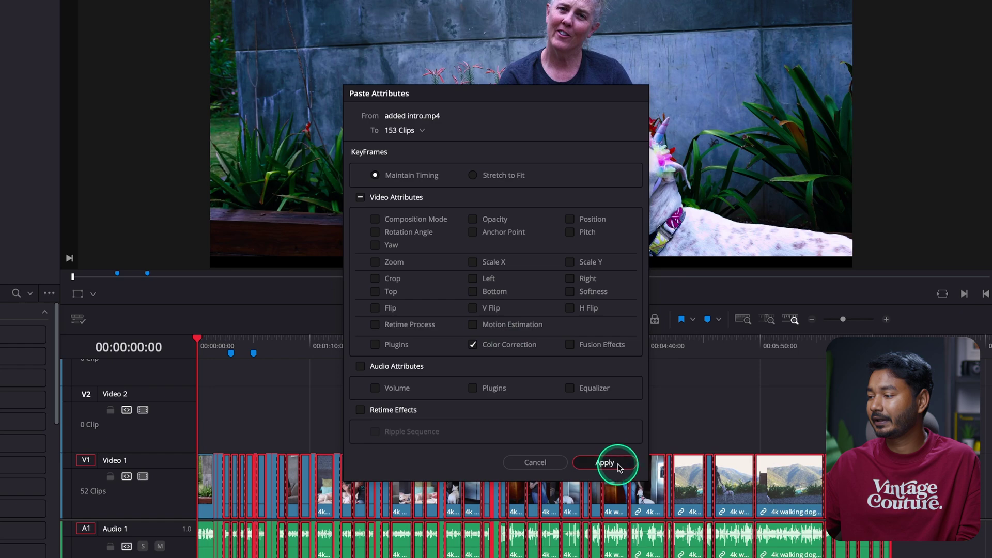
{"action": "left_click_drag", "start_coordinate": [269, 354], "coordinate": [407, 375]}
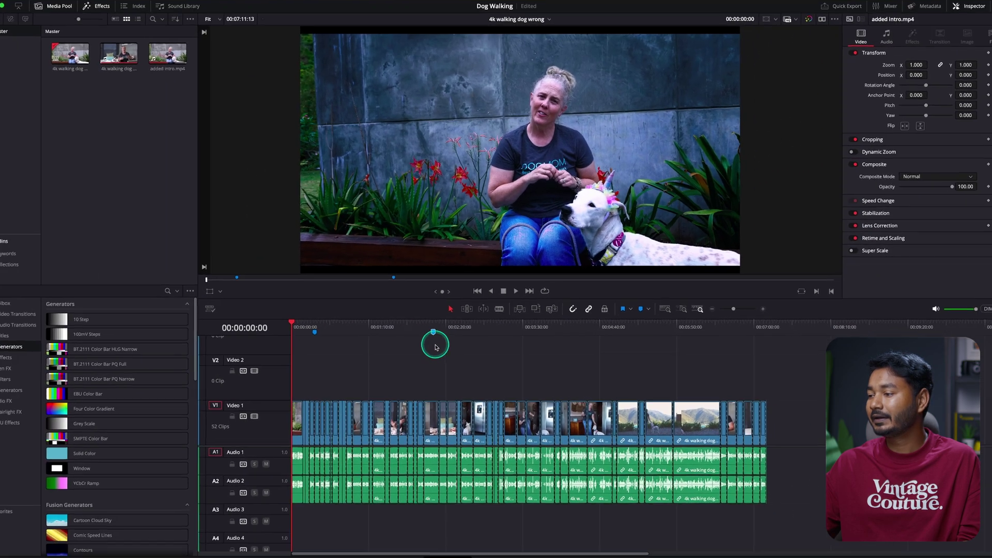
{"action": "left_click_drag", "start_coordinate": [437, 326], "coordinate": [563, 325]}
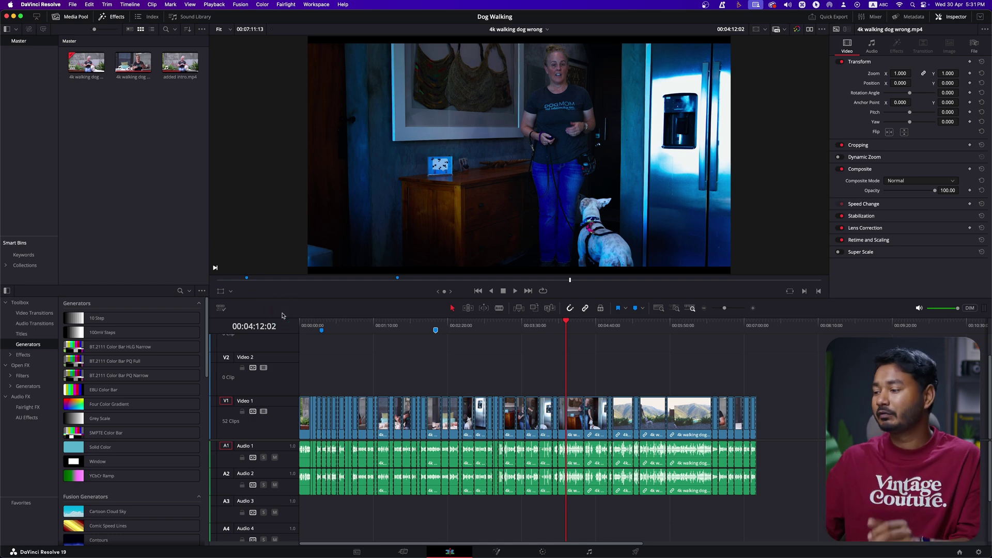
On the Deliver page, pick the Premiere XML render preset and browse for the output location
{"action": "left_click", "coordinate": [637, 553]}
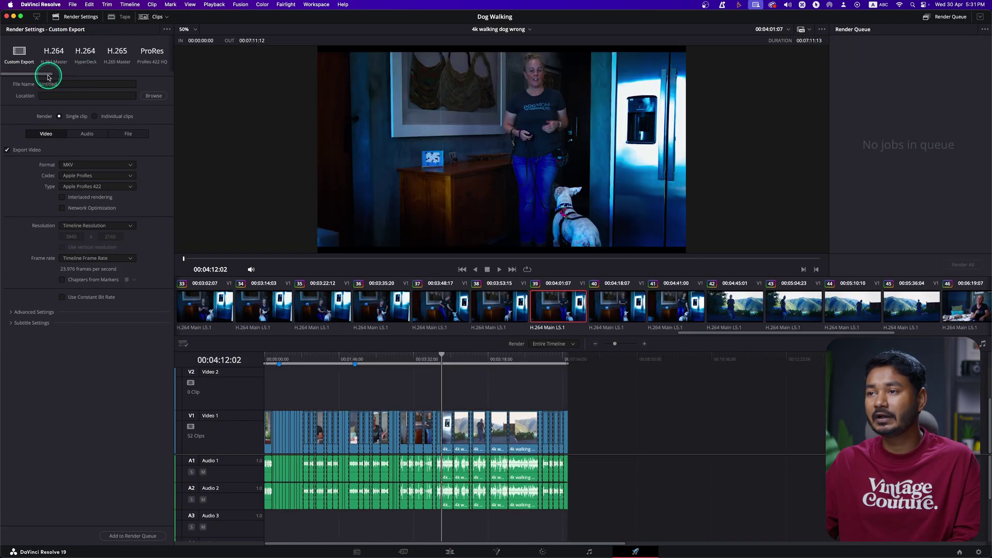
{"action": "left_click_drag", "start_coordinate": [40, 77], "coordinate": [120, 84]}
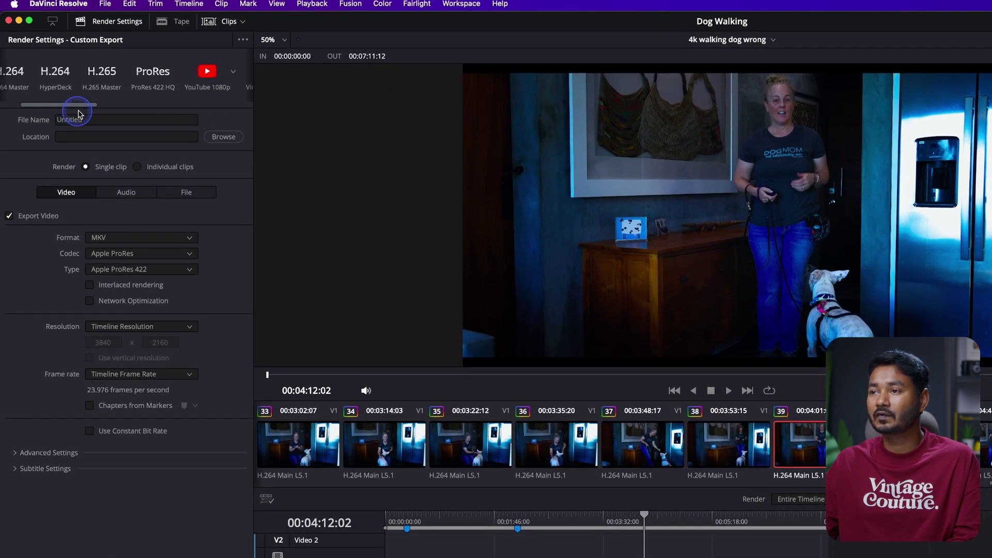
{"action": "left_click_drag", "start_coordinate": [172, 119], "coordinate": [215, 115]}
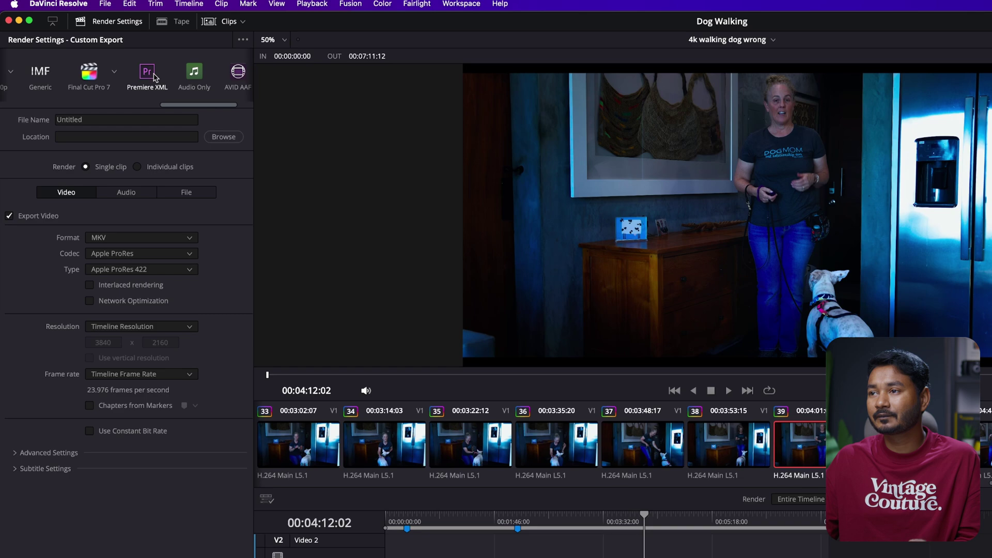
{"action": "left_click", "coordinate": [150, 75]}
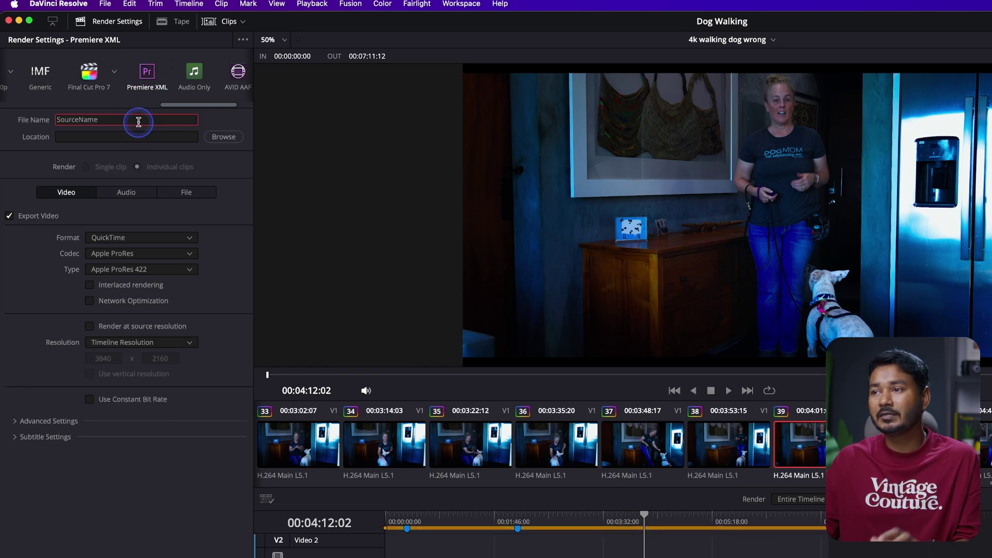
{"action": "left_click", "coordinate": [217, 138]}
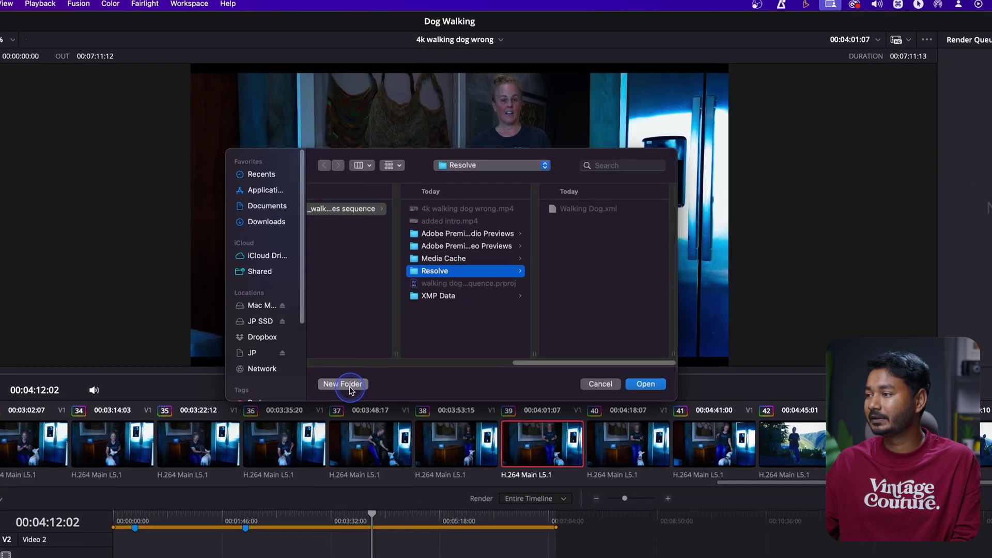
Create and select a new 'Graded' output folder, then queue the render job and render all
{"action": "left_click", "coordinate": [422, 265]}
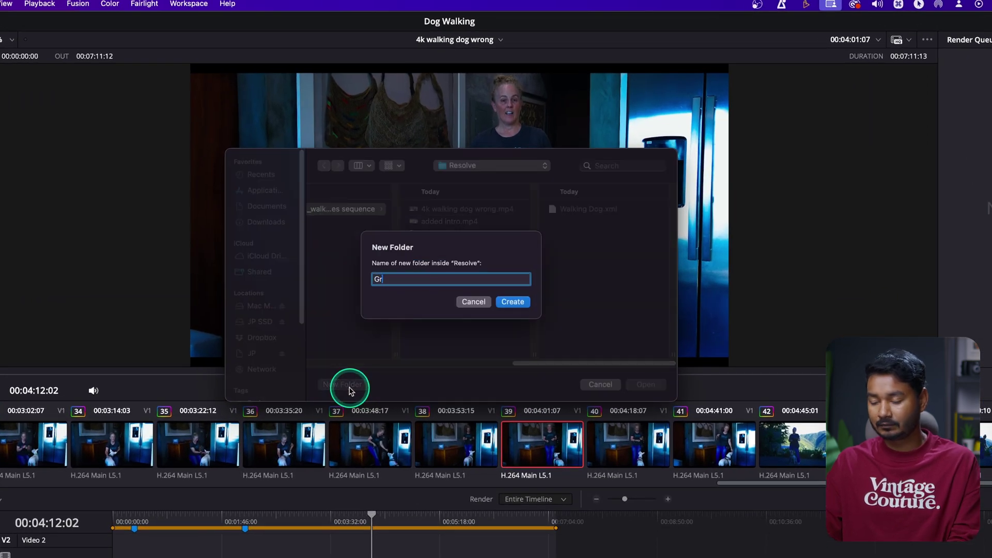
{"action": "type", "text": "Graded"}
{"action": "left_click", "coordinate": [512, 301]}
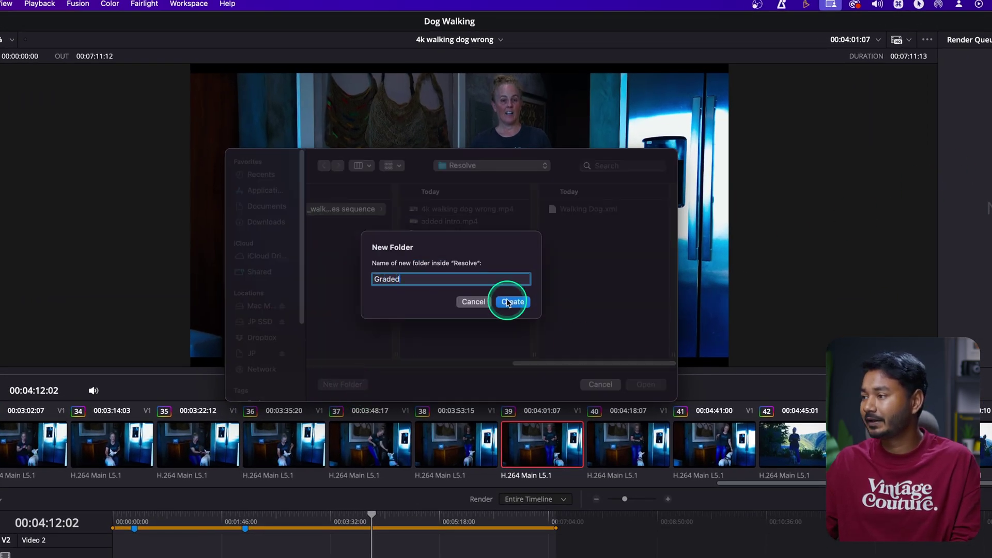
{"action": "left_click", "coordinate": [645, 385]}
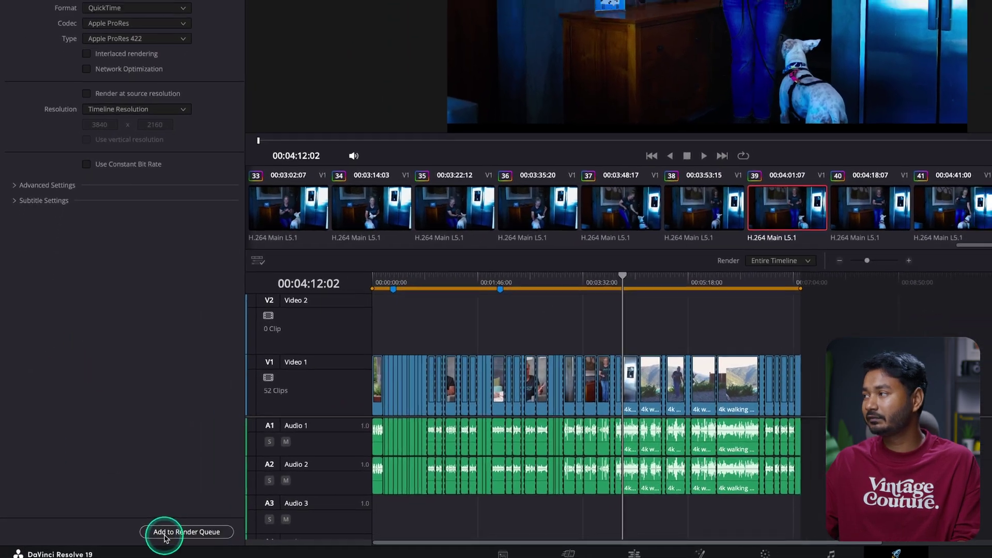
{"action": "left_click", "coordinate": [164, 533]}
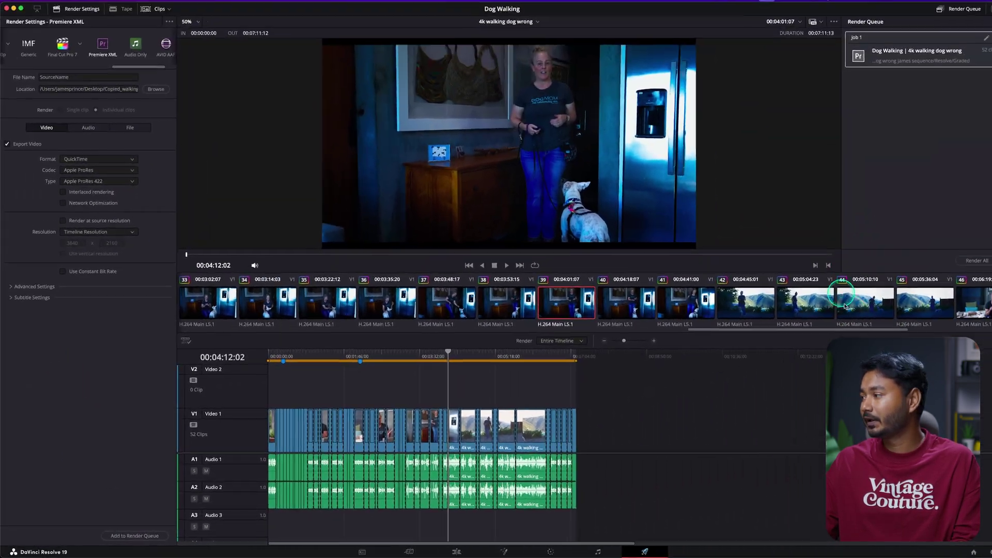
{"action": "left_click", "coordinate": [968, 274]}
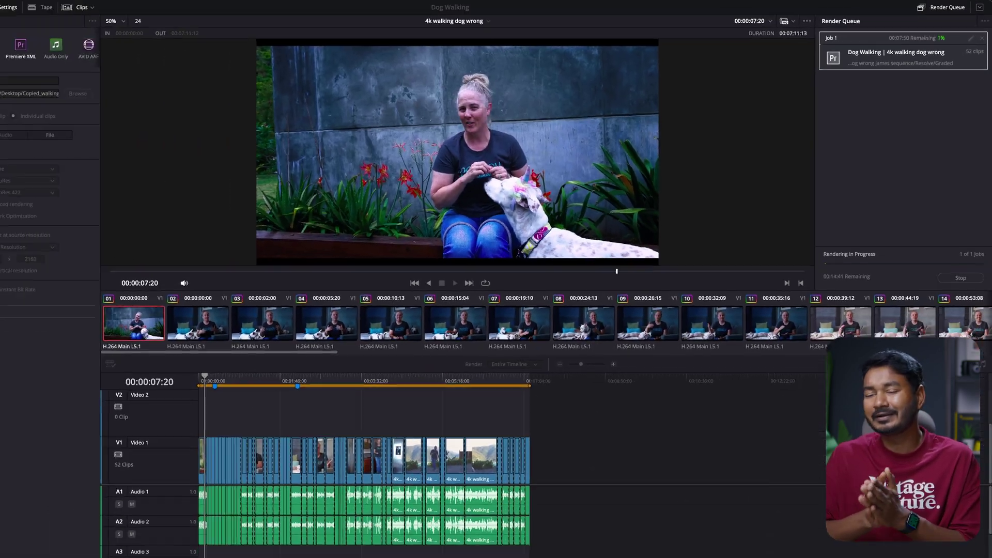